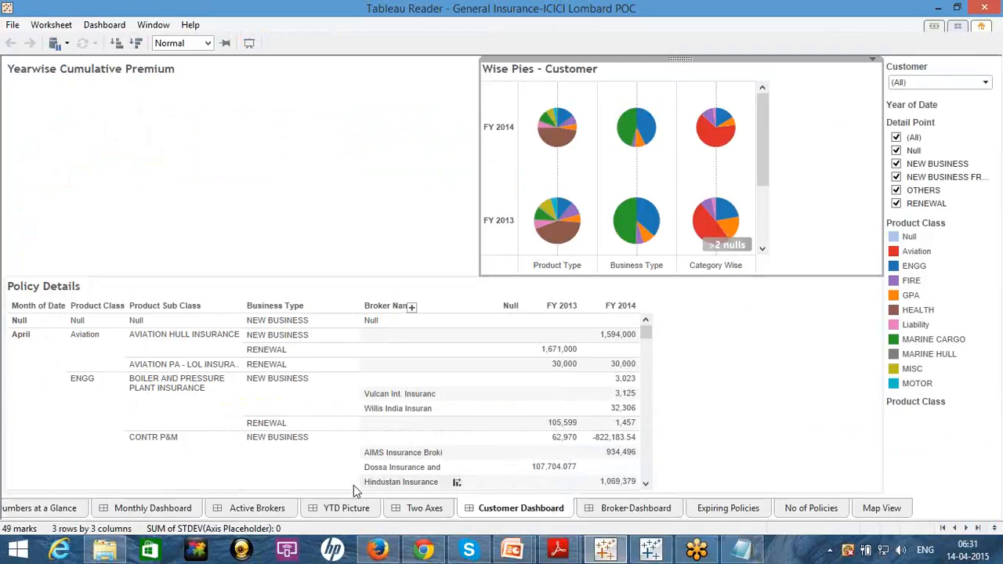
# - Review the Monthly Dashboard, YTD Picture, Customer Dashboard, Broker-Dashboard and Expiring Policies views of the insurance workbook
pyautogui.click(166, 511)
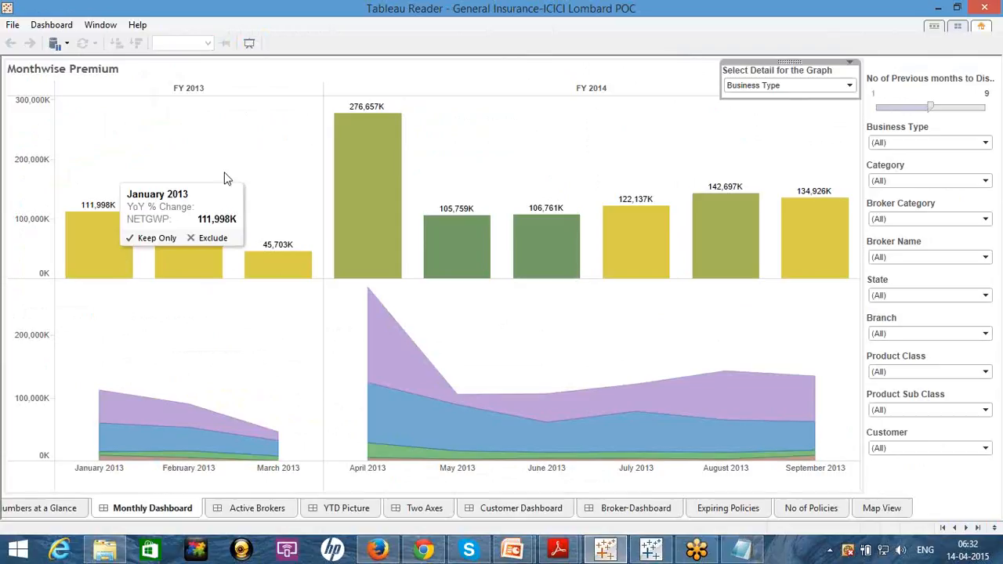
pyautogui.click(351, 508)
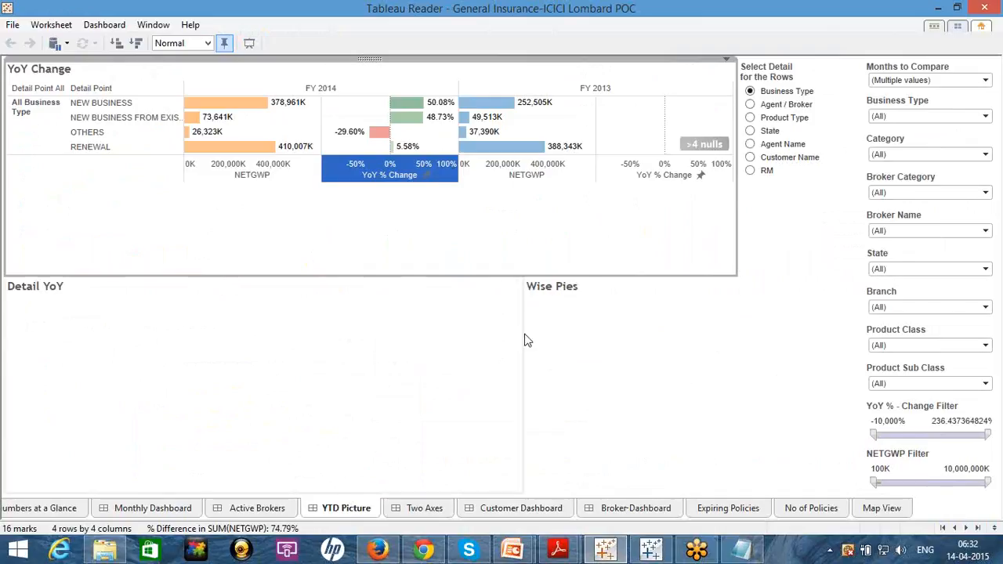
pyautogui.click(534, 510)
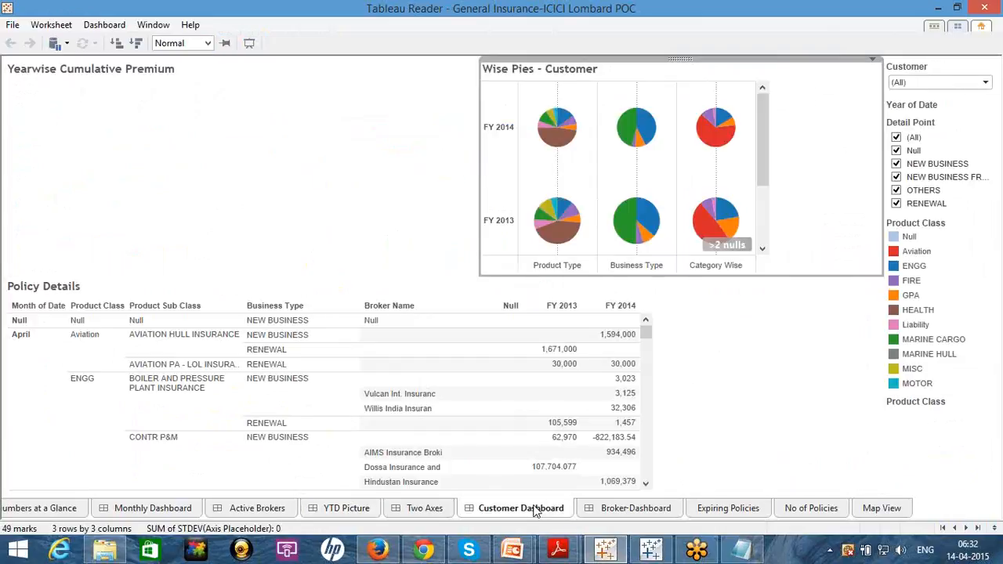
pyautogui.click(655, 508)
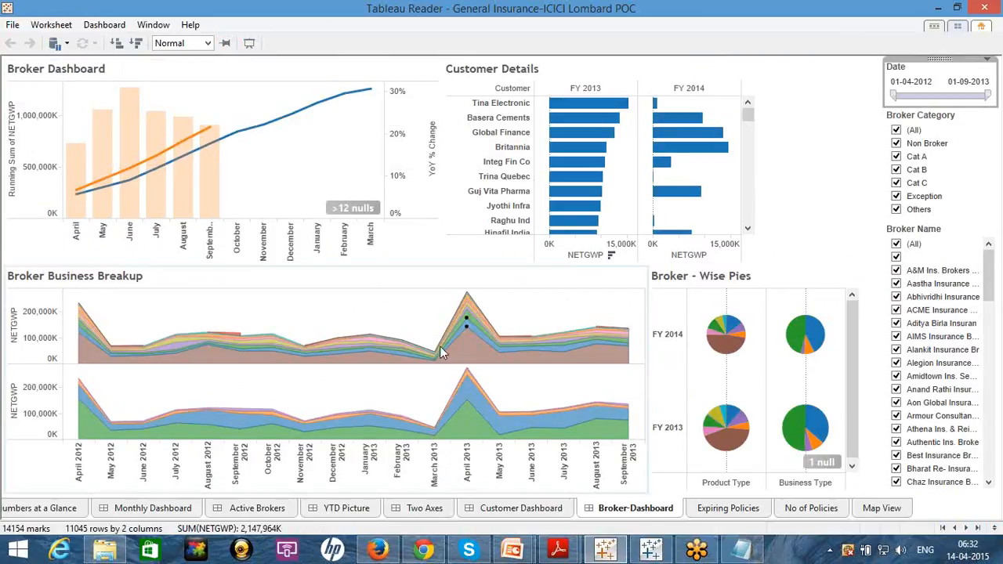
pyautogui.click(710, 510)
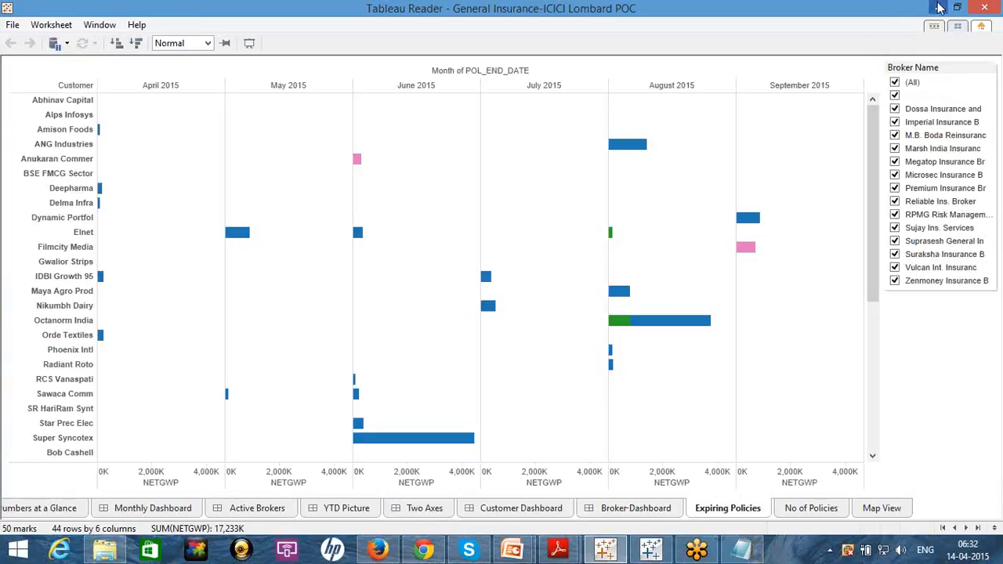
# - Minimize the insurance workbook and switch to the empty Book1 workbook in Tableau Desktop
pyautogui.click(938, 7)
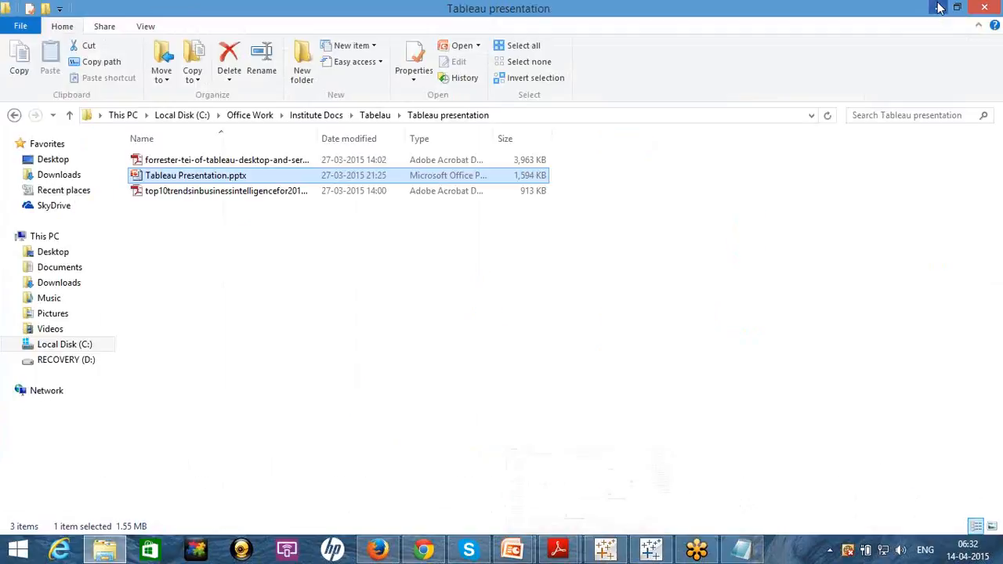
pyautogui.click(557, 465)
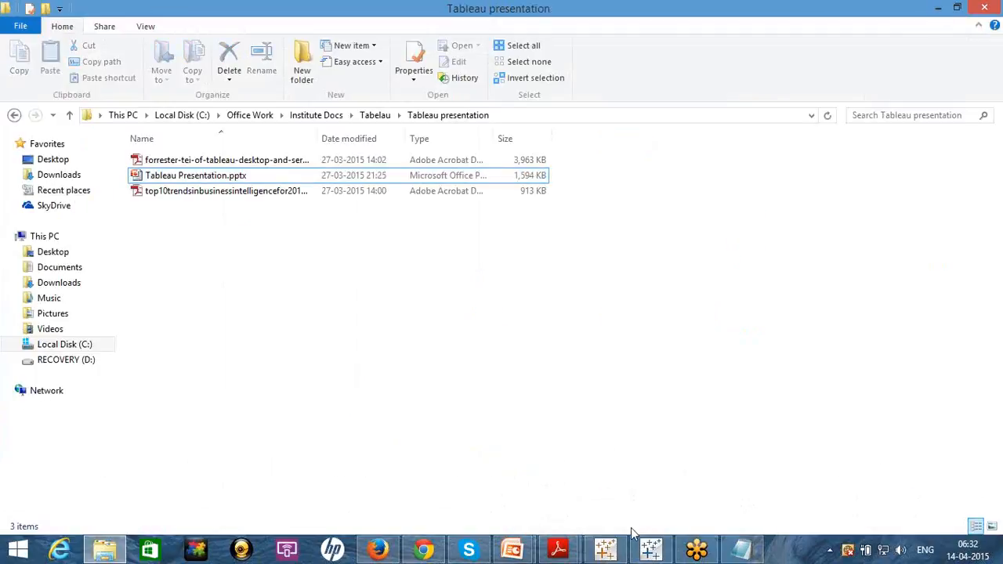
pyautogui.click(650, 551)
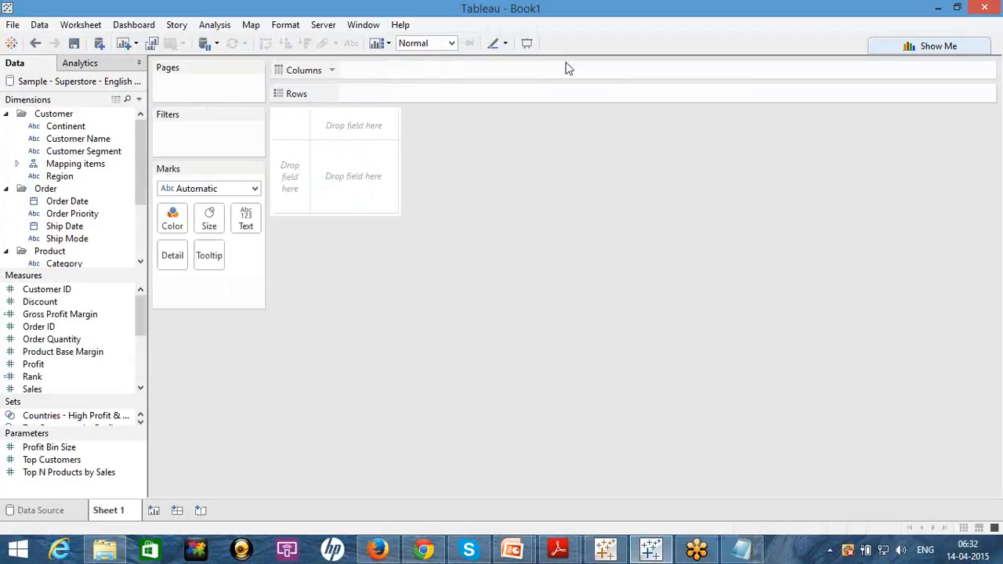
# - Examine the start page's data connection options, including the full server list and the Pivotal Greenplum Database form, and return to the worksheet
pyautogui.click(12, 43)
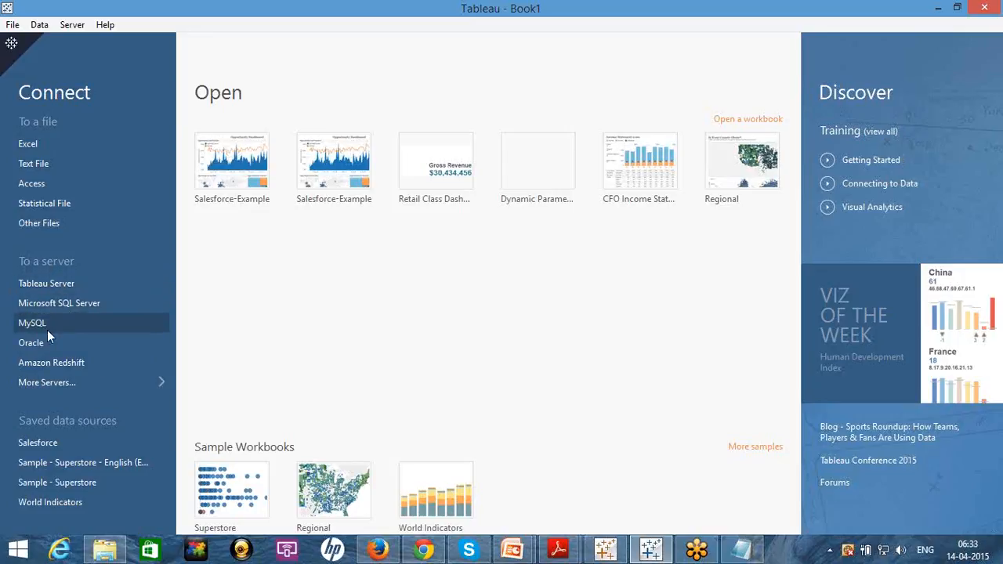
pyautogui.click(132, 389)
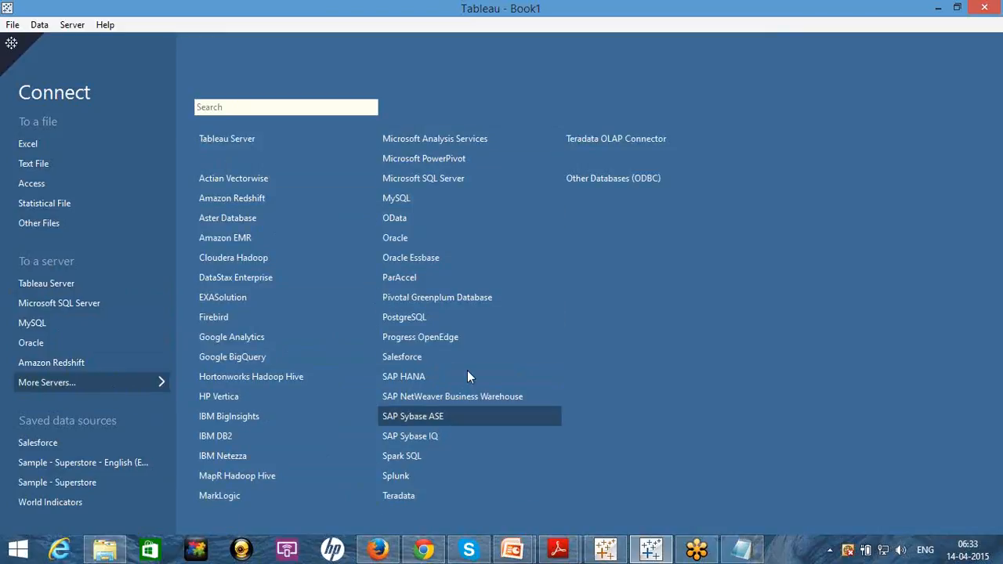
pyautogui.click(504, 293)
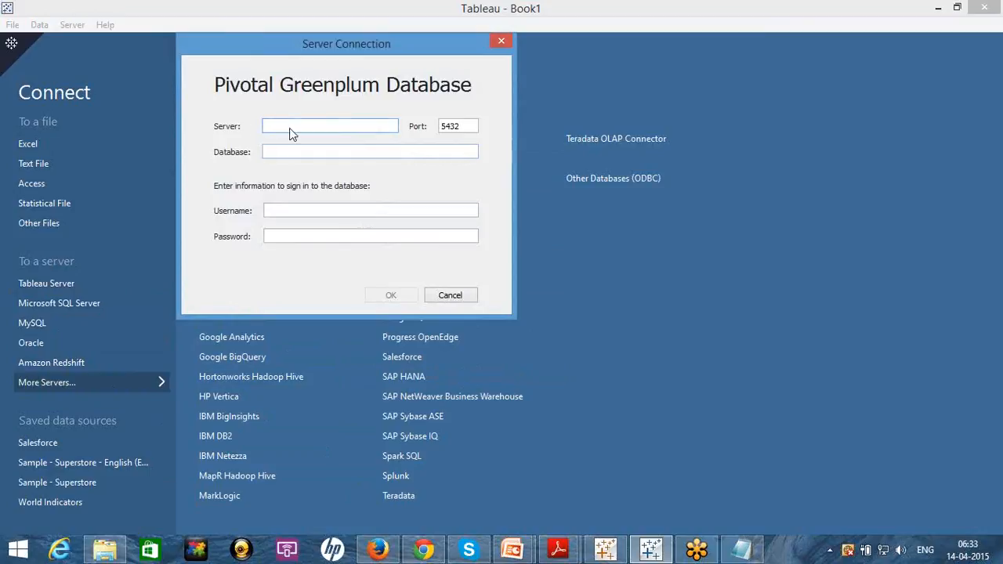
pyautogui.click(503, 42)
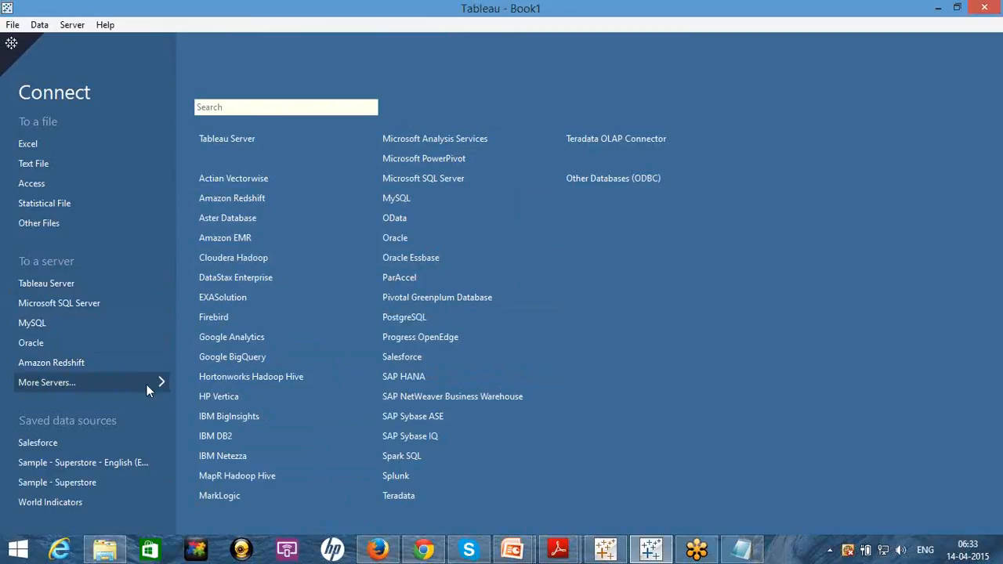
pyautogui.click(146, 384)
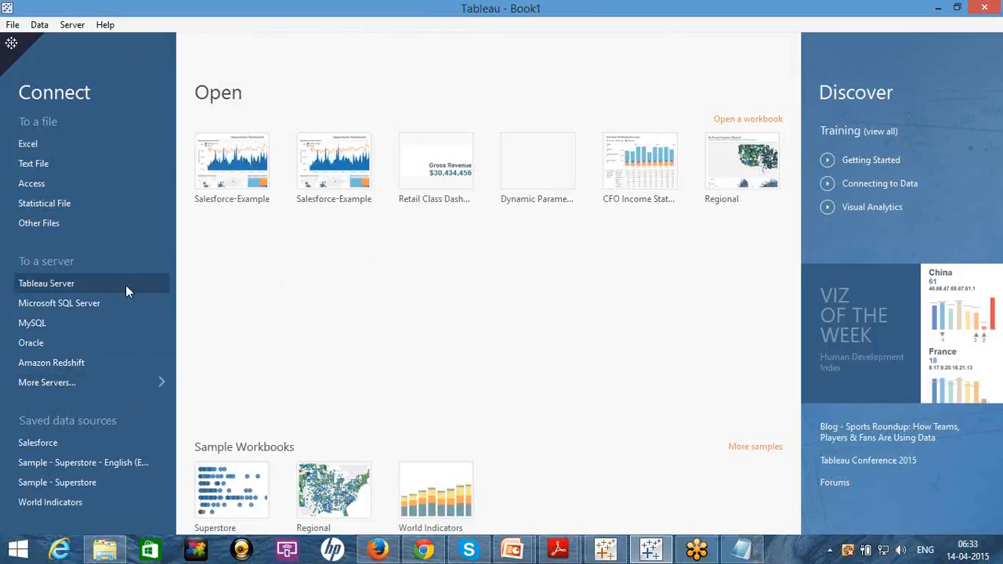
pyautogui.click(11, 43)
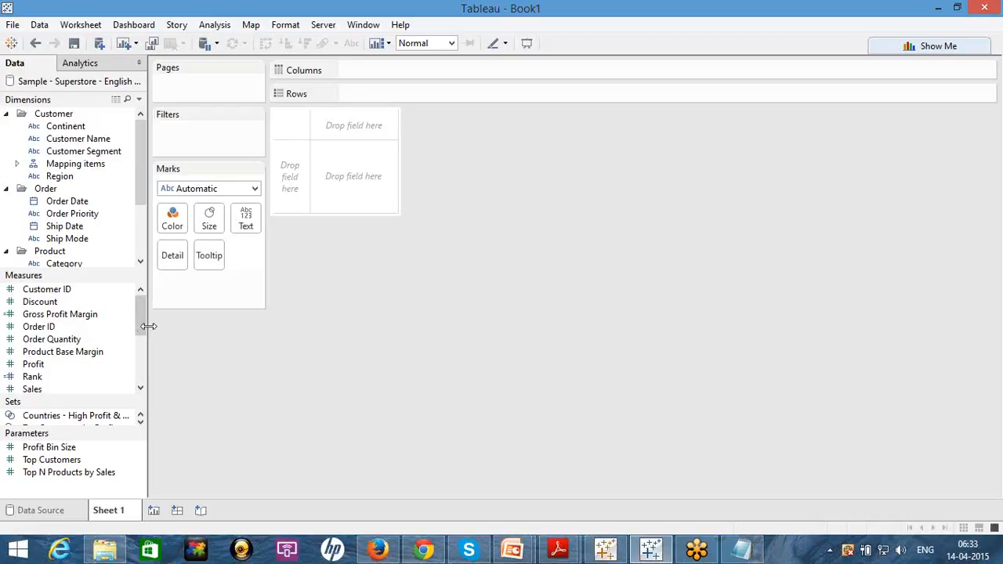
# - Enlarge the Measures list by moving the Parameters and Sets sections further down
pyautogui.moveTo(103, 429); pyautogui.dragTo(103, 470)
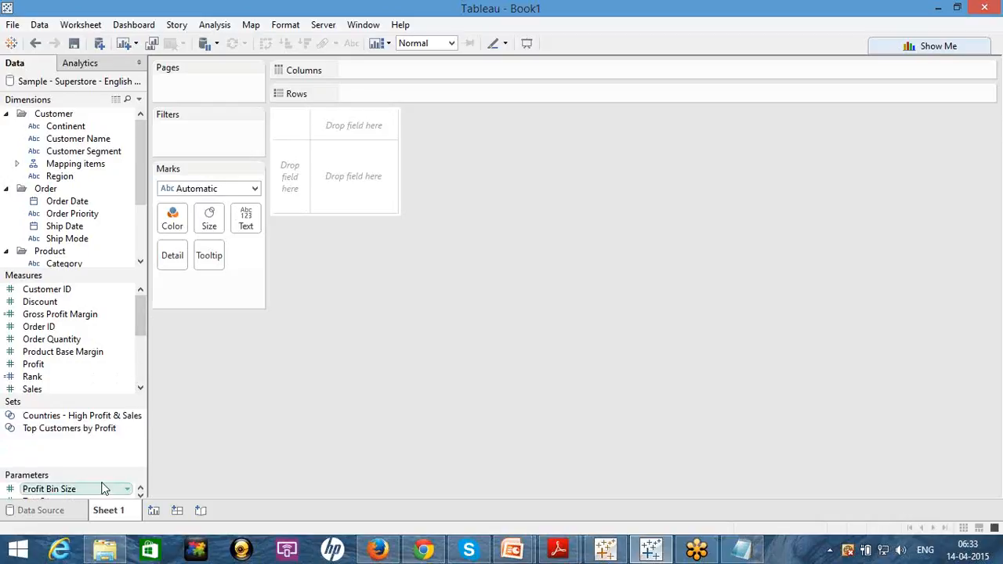
pyautogui.moveTo(105, 396); pyautogui.dragTo(105, 438)
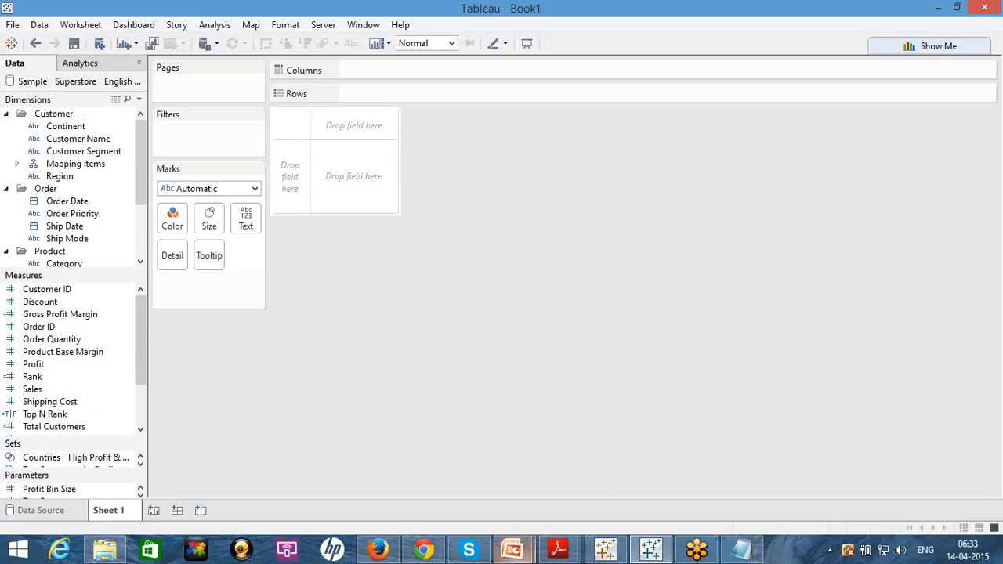
# - Switch to PowerPoint, look through the Getting_Started_Tableau.ppt slides up to The Marks Card (Cont.), and close that presentation
pyautogui.moveTo(513, 551)
pyautogui.click(558, 458)
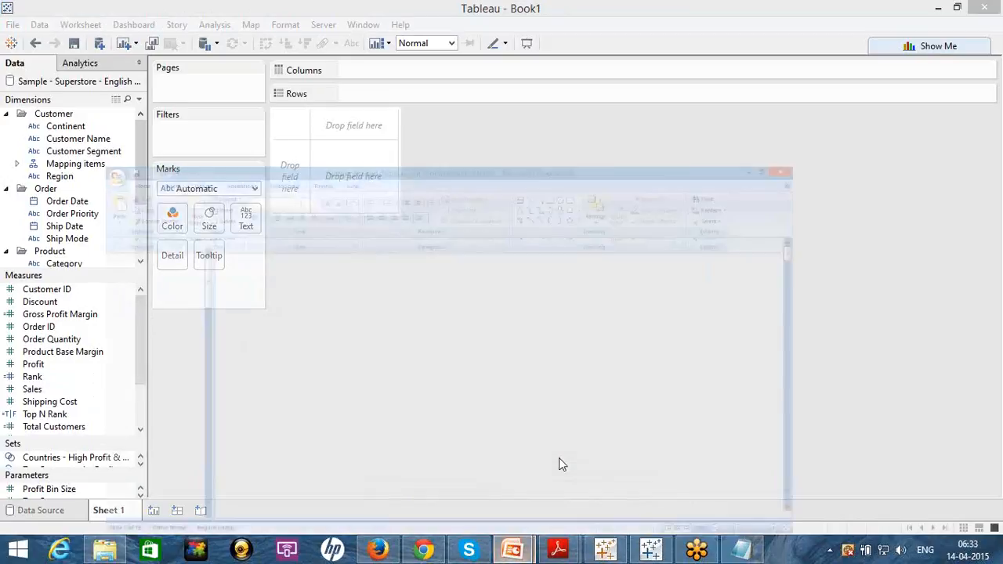
pyautogui.moveTo(998, 149); pyautogui.dragTo(995, 470)
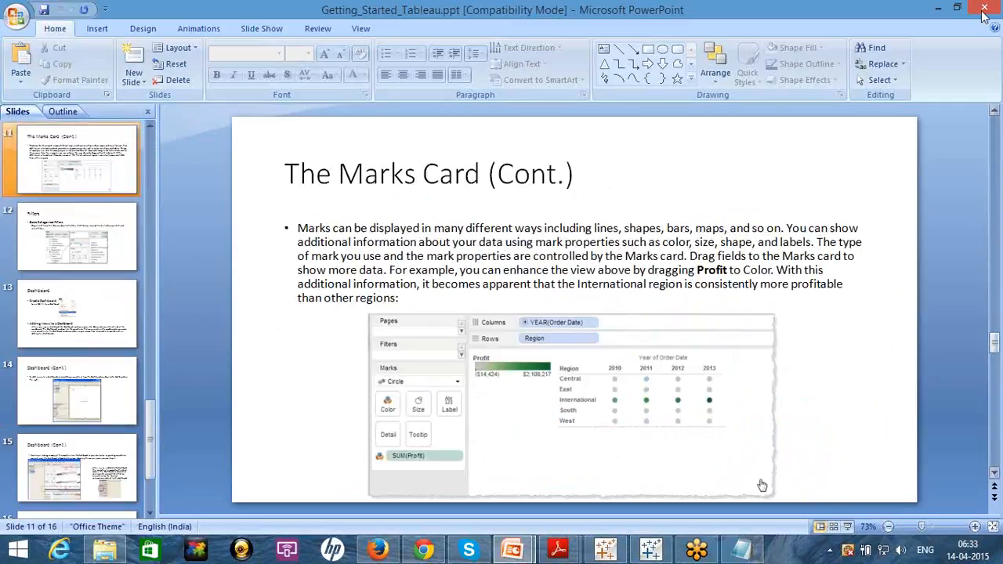
pyautogui.click(984, 11)
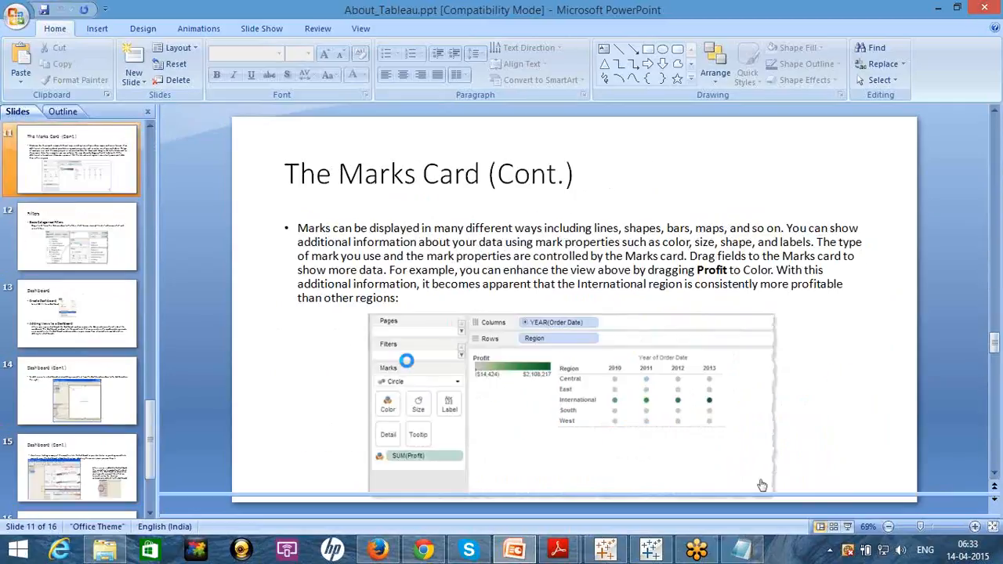
# - Switch back to Tableau and build a bar chart with Sales in columns and Category in rows, showing mark labels
pyautogui.click(650, 549)
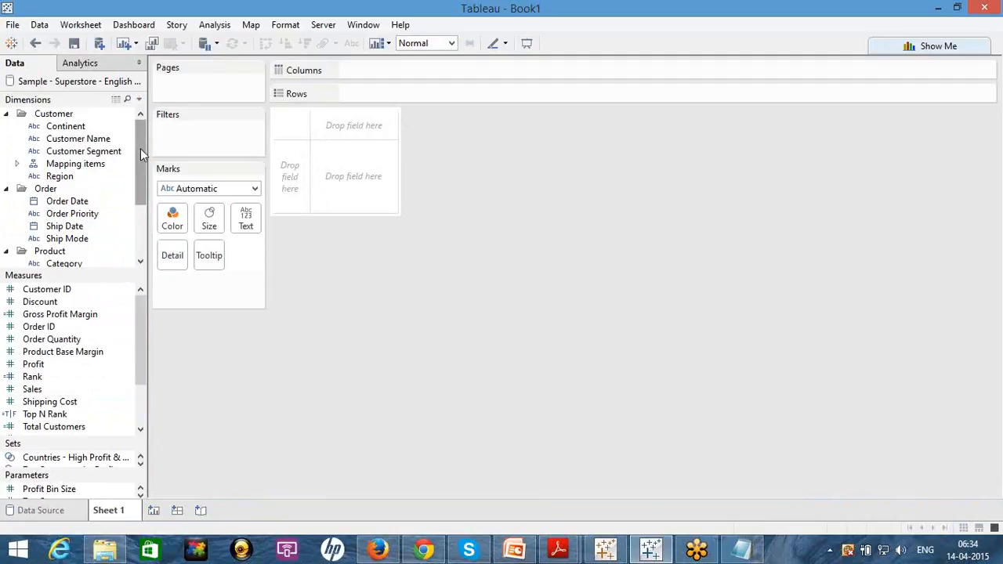
pyautogui.moveTo(86, 272); pyautogui.dragTo(87, 300)
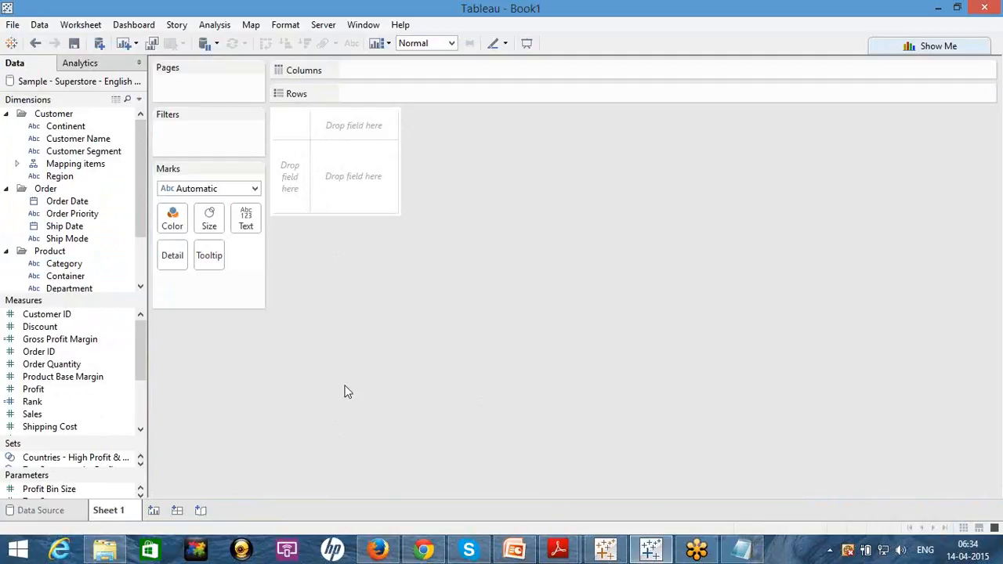
pyautogui.moveTo(73, 416); pyautogui.dragTo(403, 70)
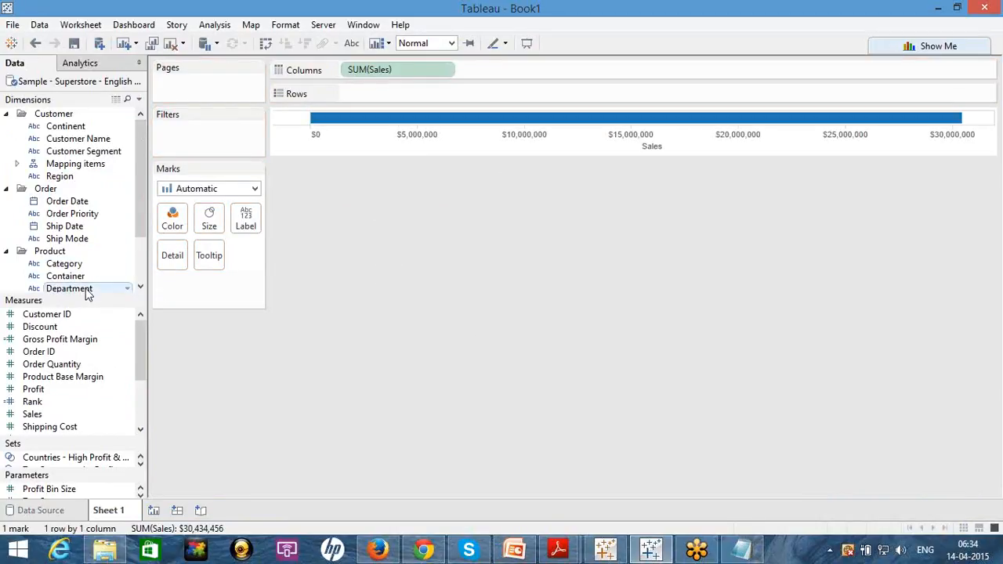
pyautogui.moveTo(84, 297); pyautogui.dragTo(85, 311)
pyautogui.moveTo(67, 264); pyautogui.dragTo(378, 90)
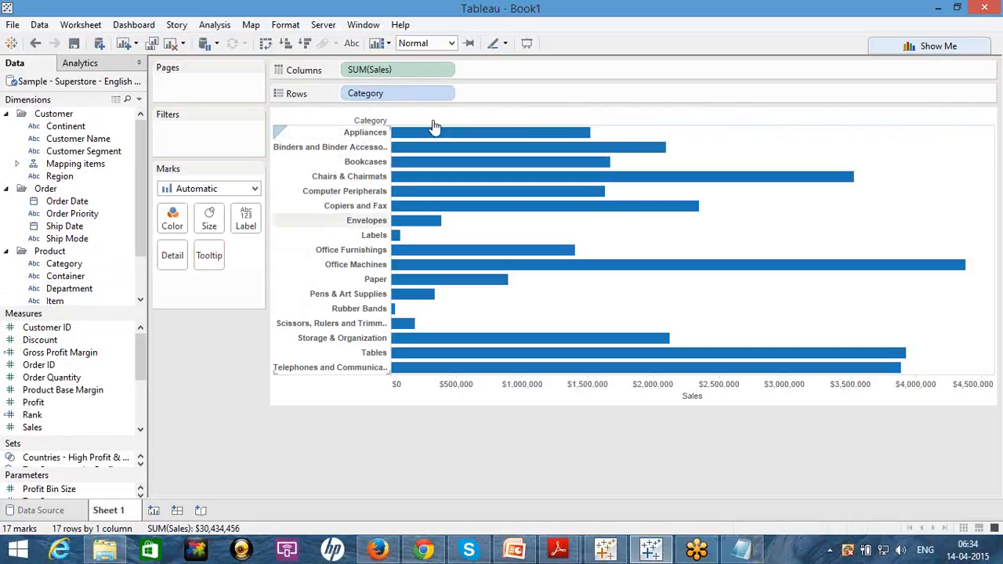
pyautogui.click(351, 45)
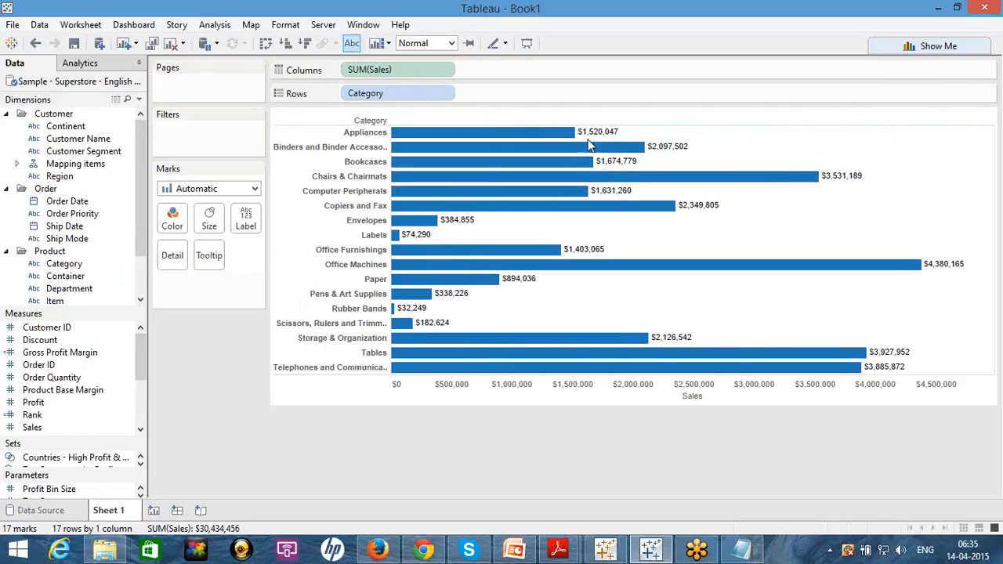
pyautogui.moveTo(690, 153)
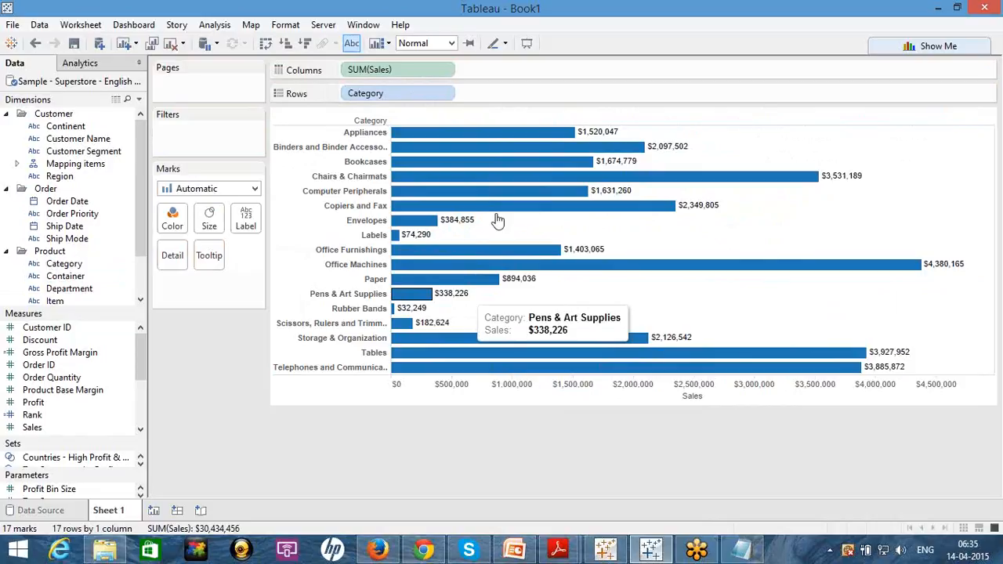
# - Add a new worksheet and plot Sales in columns against Profit in rows
pyautogui.click(153, 510)
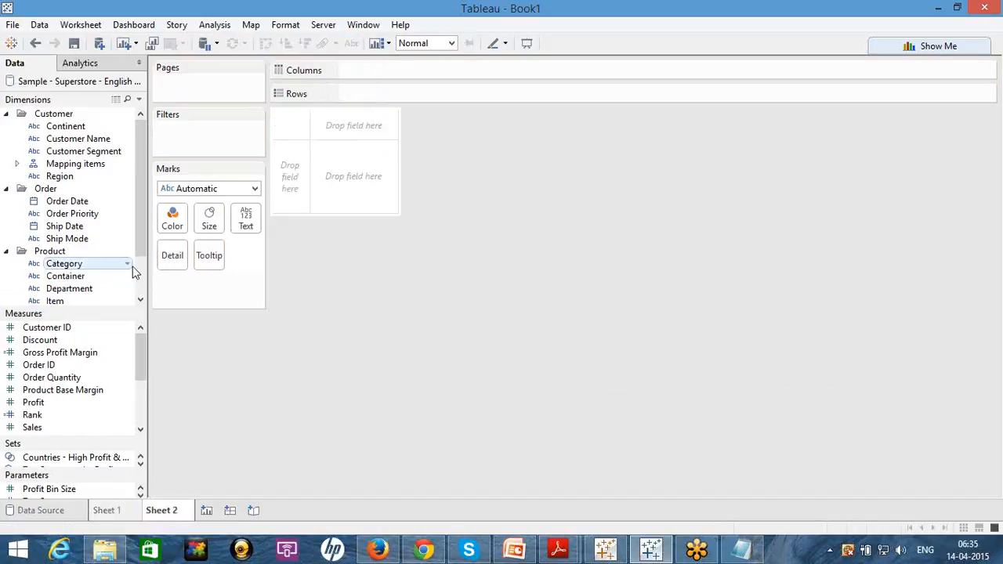
pyautogui.moveTo(90, 312); pyautogui.dragTo(95, 288)
pyautogui.moveTo(31, 415); pyautogui.dragTo(392, 74)
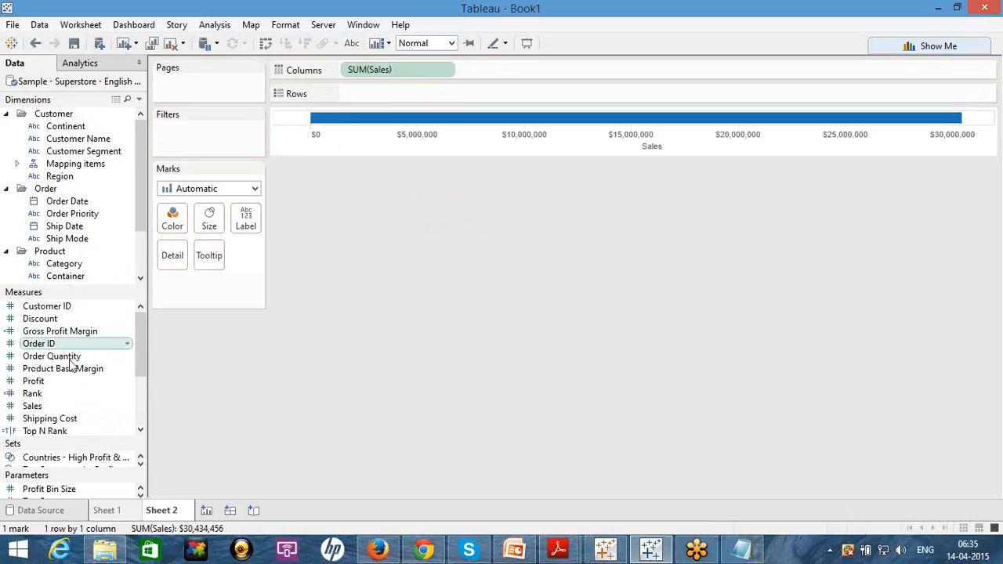
pyautogui.moveTo(33, 380); pyautogui.dragTo(381, 96)
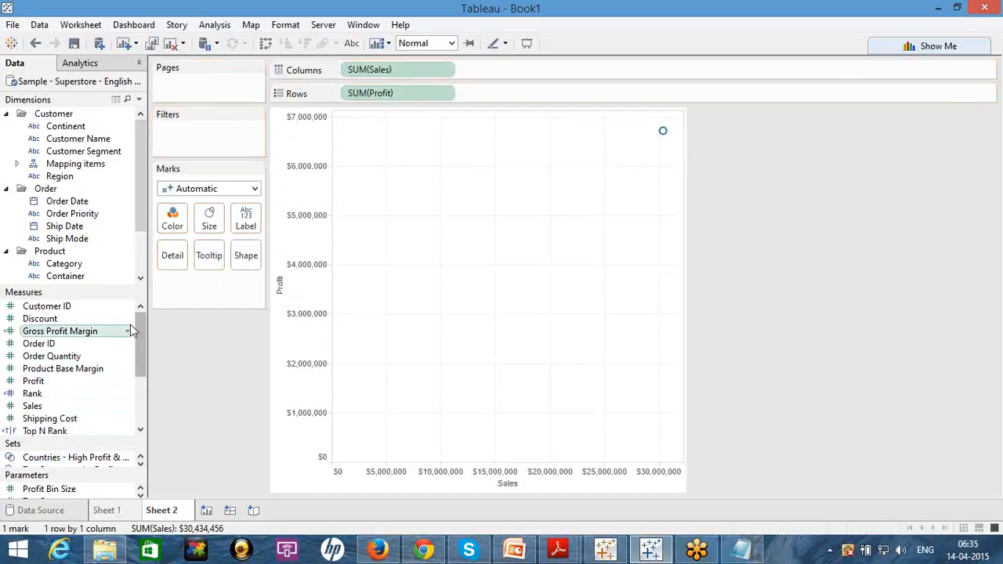
# - Color the scatter plot marks by Department, shape them by Region, and add Item as detail
pyautogui.moveTo(123, 291); pyautogui.dragTo(122, 335)
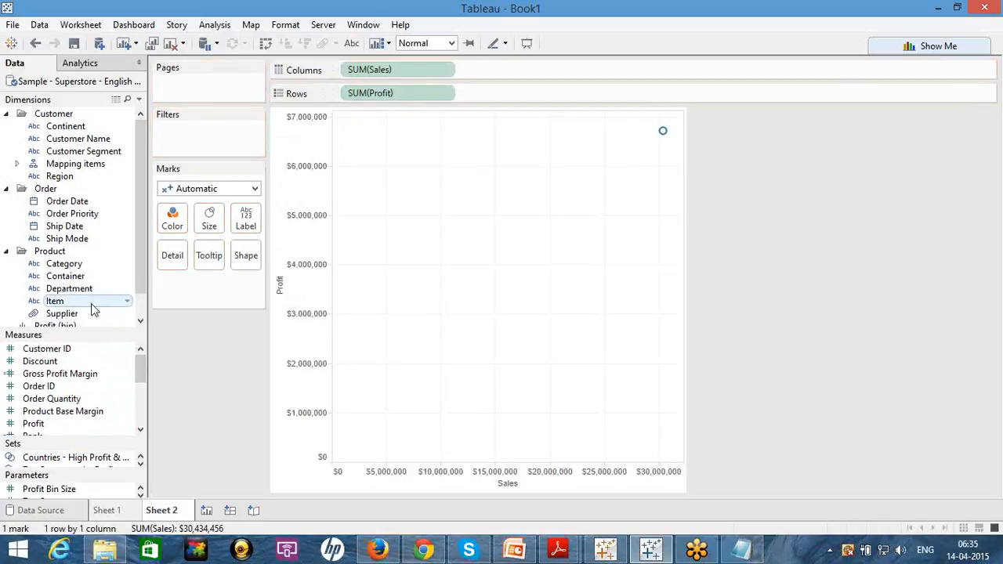
pyautogui.moveTo(88, 290); pyautogui.dragTo(174, 219)
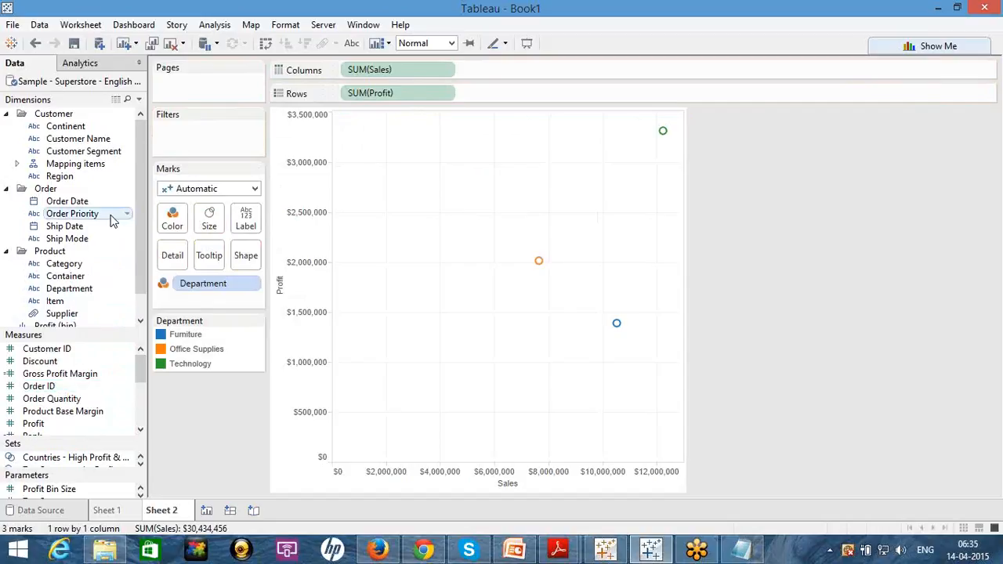
pyautogui.moveTo(55, 176); pyautogui.dragTo(243, 254)
pyautogui.moveTo(62, 301); pyautogui.dragTo(180, 318)
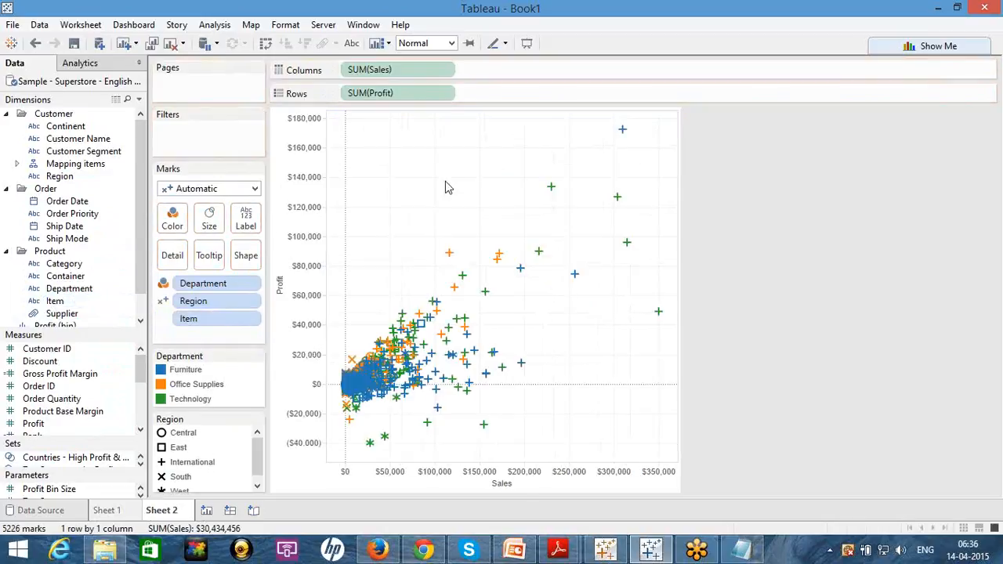
# - Swap the scatter plot's rows and columns and swap them back
pyautogui.click(265, 44)
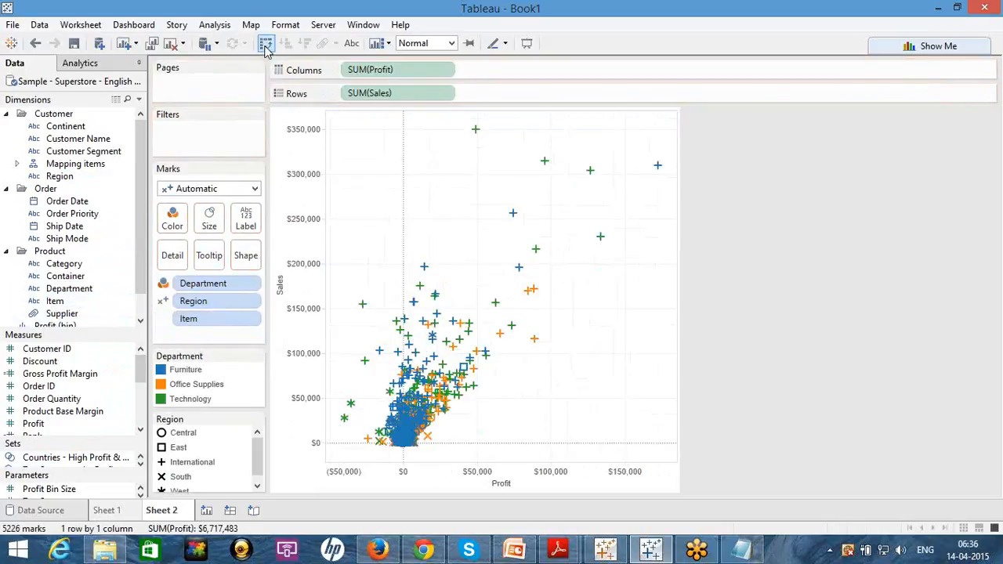
pyautogui.click(265, 44)
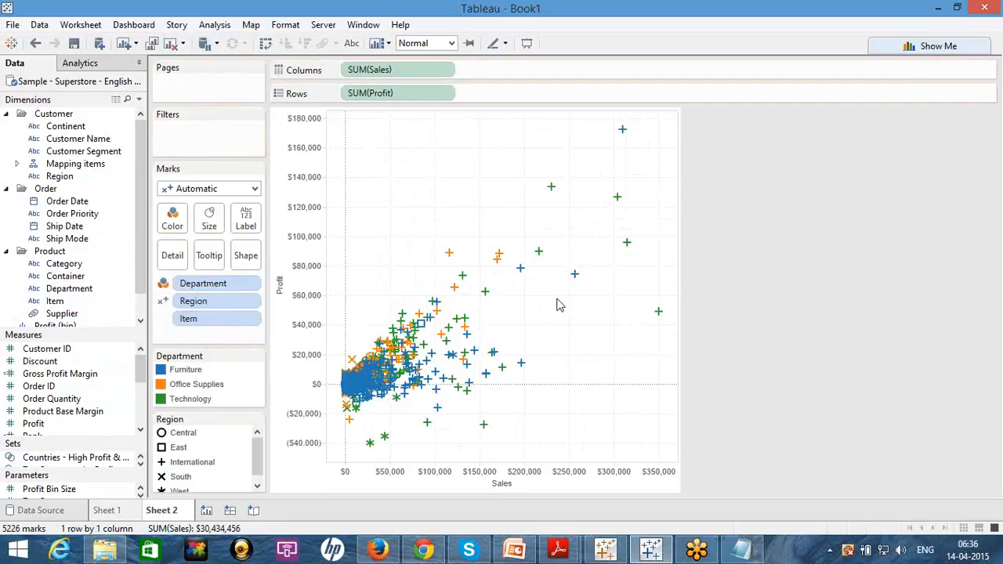
# - Show trend lines on the Sales versus Profit scatter plot
pyautogui.rightClick(557, 305)
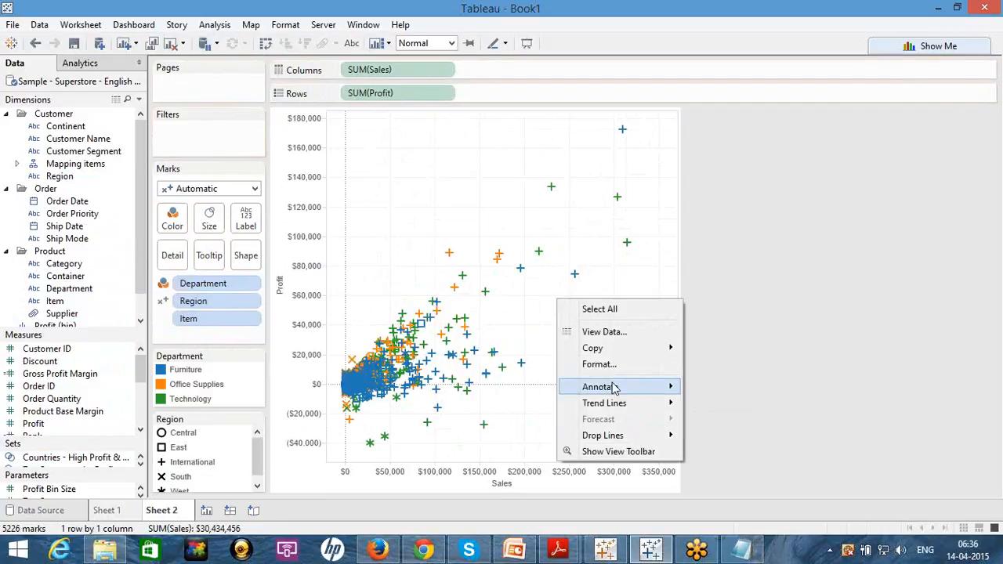
pyautogui.moveTo(615, 403)
pyautogui.click(711, 404)
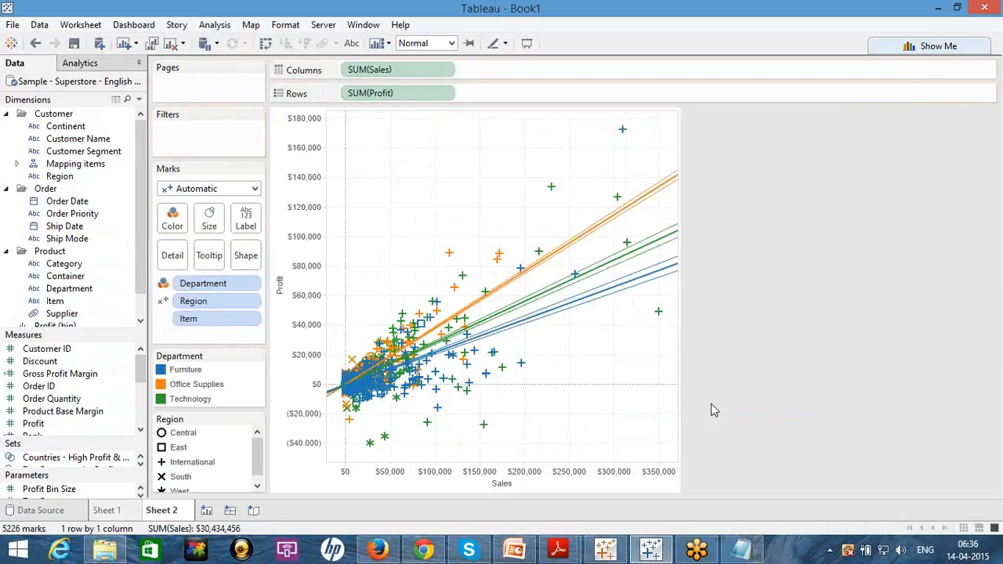
# - Inspect the equations and P-values of the green and blue department trend lines on the scatter plot
pyautogui.moveTo(586, 303)
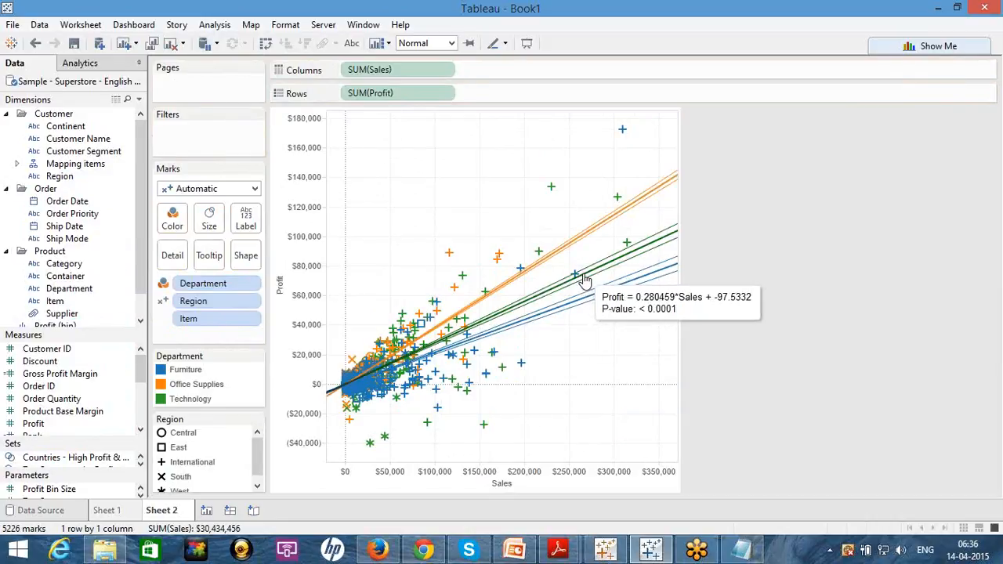
pyautogui.moveTo(561, 256)
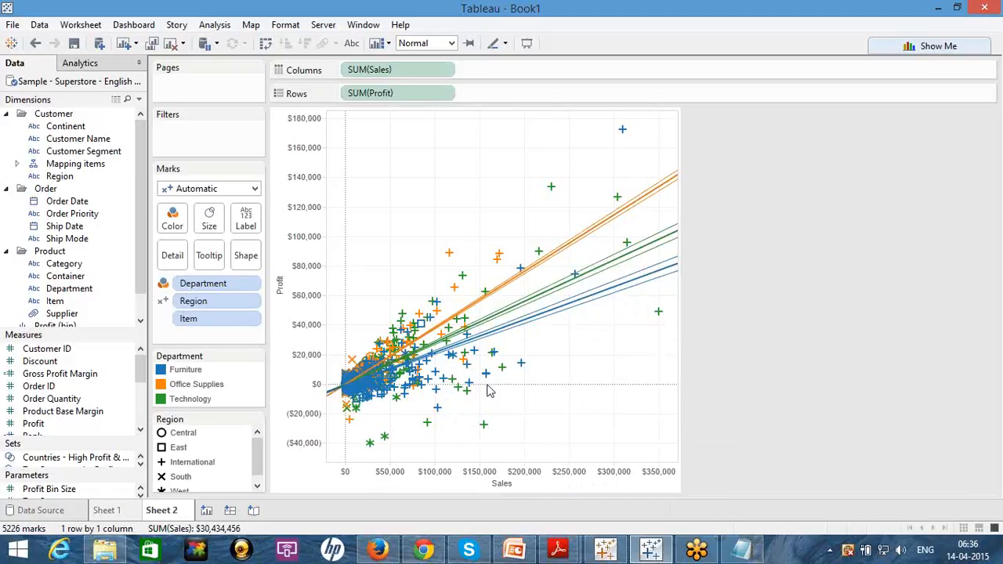
pyautogui.moveTo(576, 279)
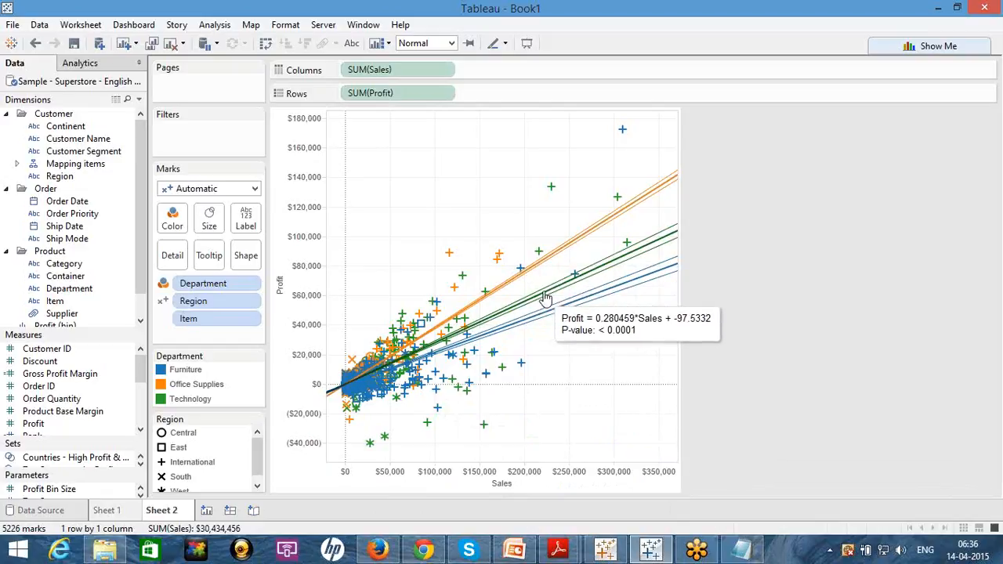
pyautogui.moveTo(541, 321)
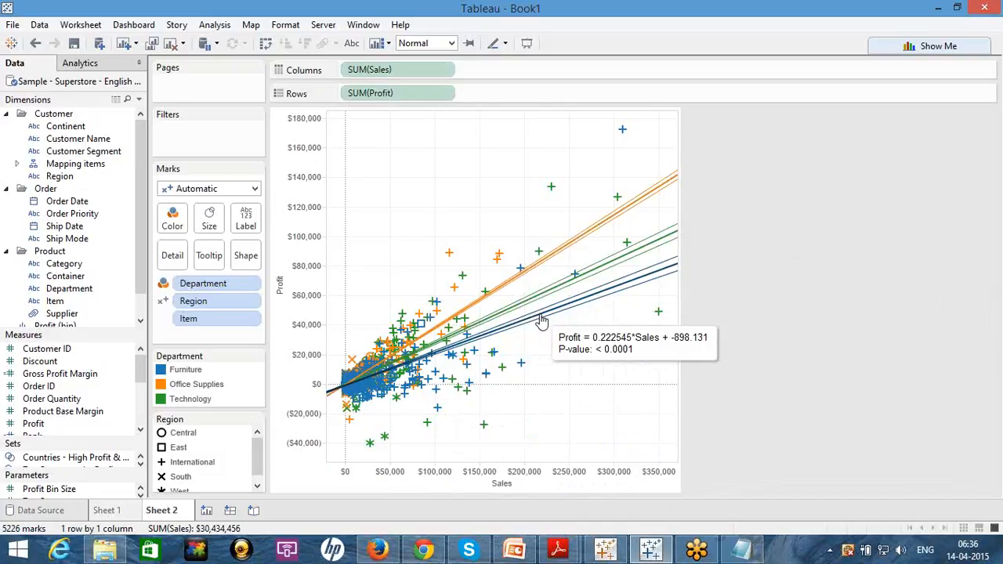
# - Add a new worksheet and build a bubble chart with Circle marks sized by Sales and colored by Category
pyautogui.click(208, 510)
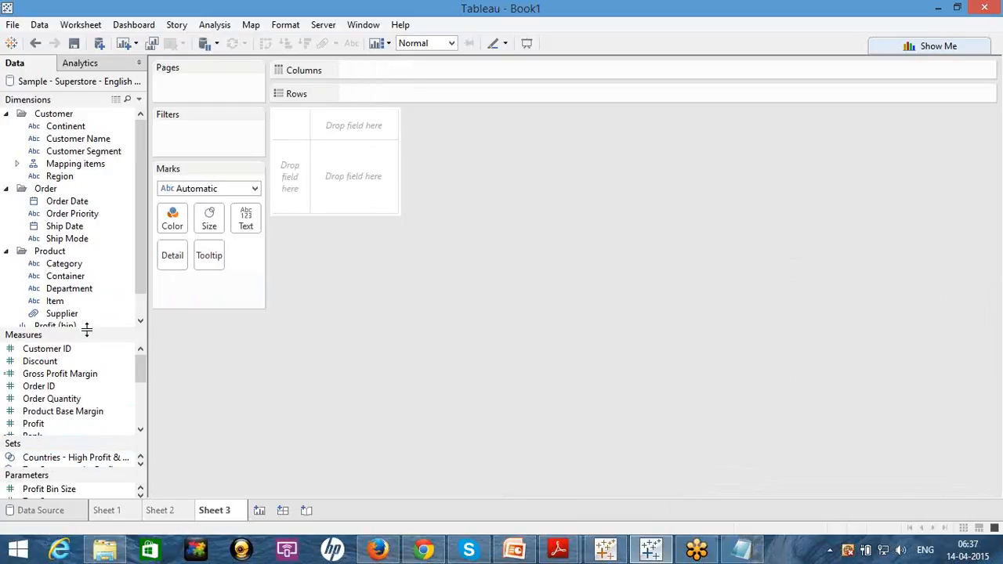
pyautogui.moveTo(87, 329); pyautogui.dragTo(86, 291)
pyautogui.moveTo(47, 411); pyautogui.dragTo(209, 221)
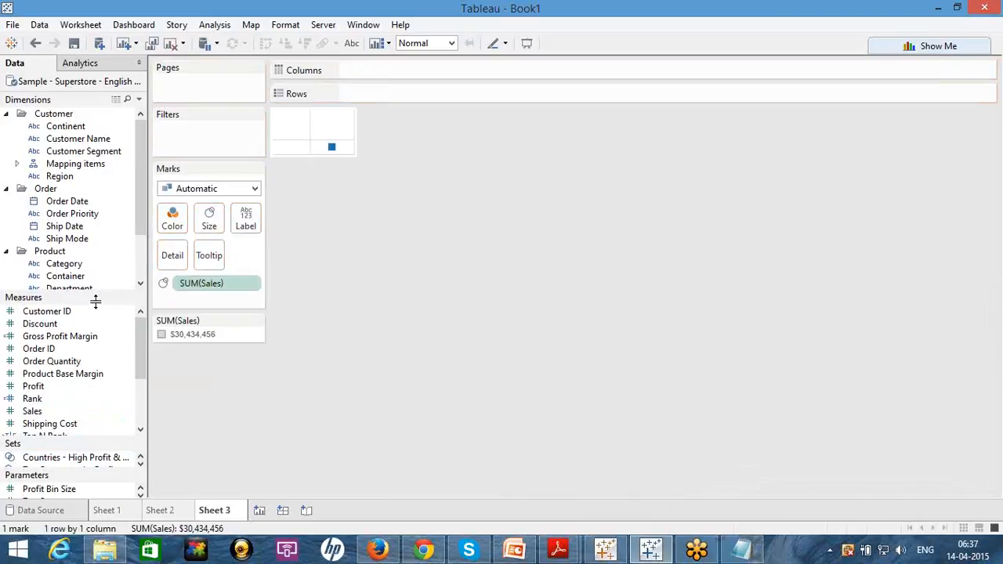
pyautogui.moveTo(65, 264); pyautogui.dragTo(172, 222)
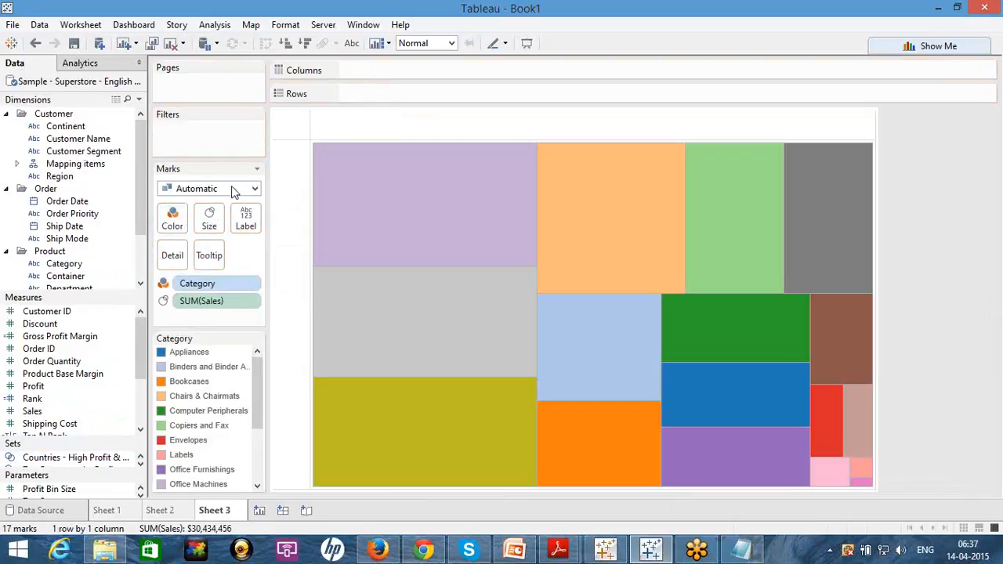
pyautogui.click(256, 189)
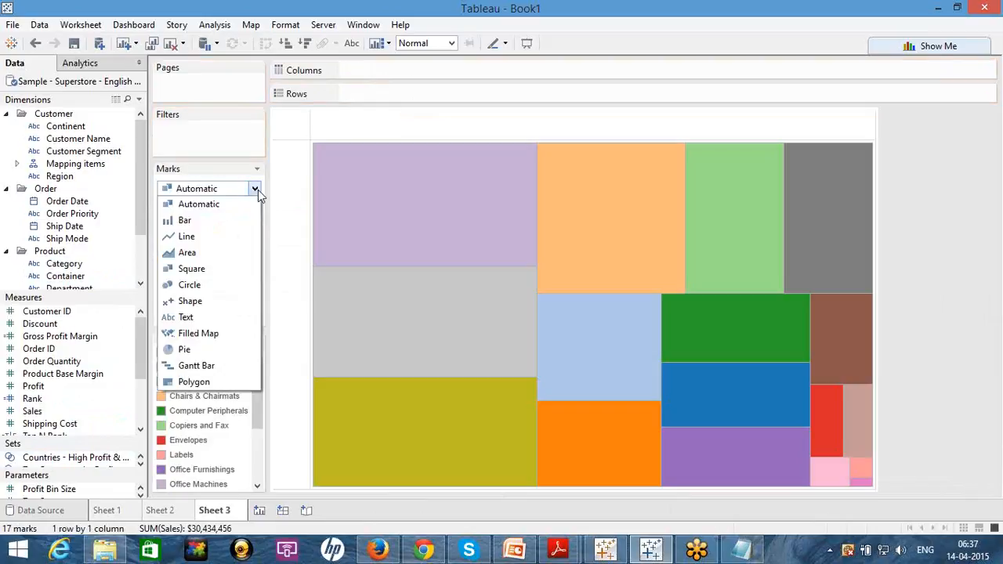
pyautogui.click(211, 289)
# - Check the category and sales details of individual bubbles, including Copiers and Fax and Chairs & Chairmats
pyautogui.click(559, 267)
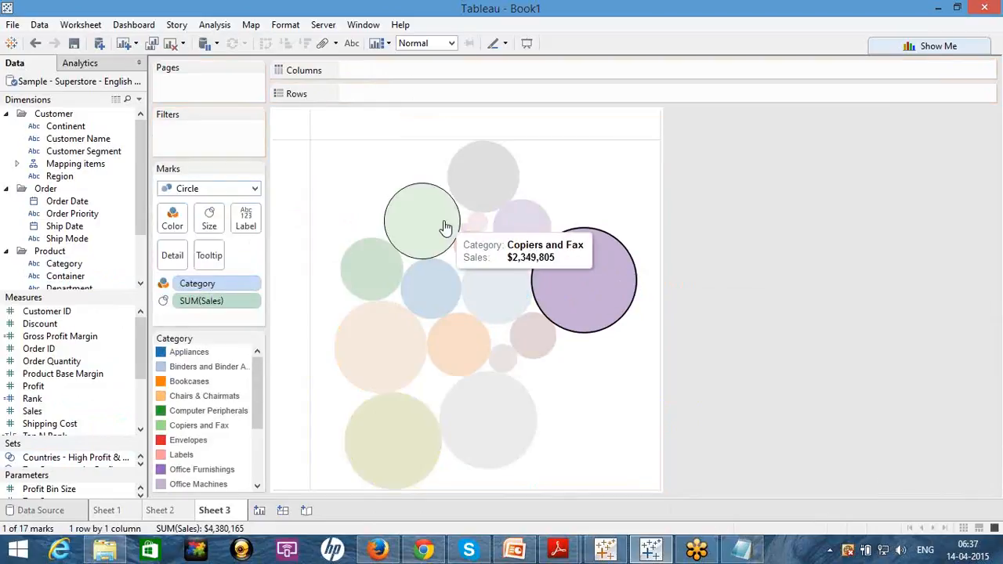
pyautogui.click(444, 227)
pyautogui.click(383, 286)
pyautogui.click(385, 328)
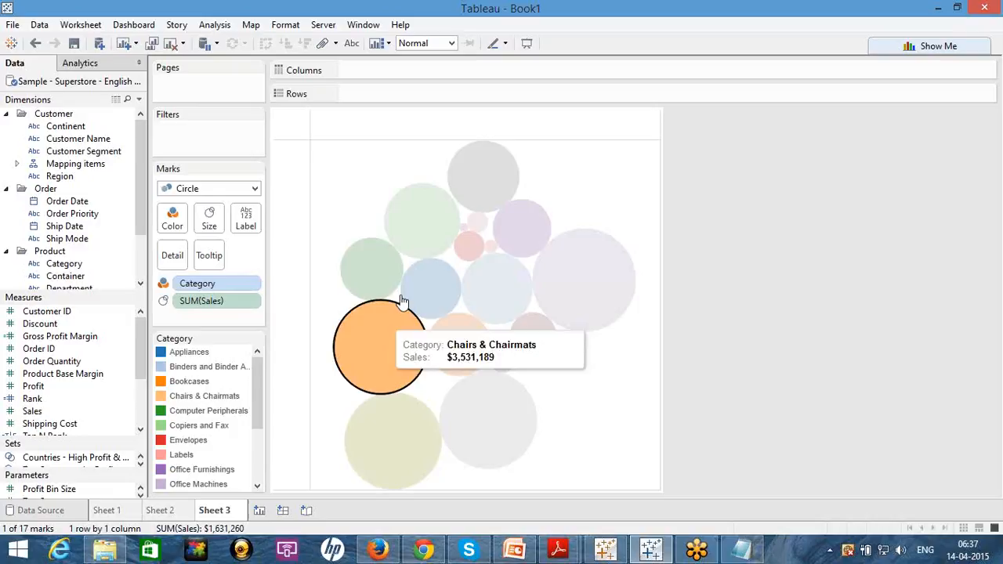
pyautogui.click(431, 222)
# - Add another worksheet with marks colored by Department and sized by Sales
pyautogui.click(260, 511)
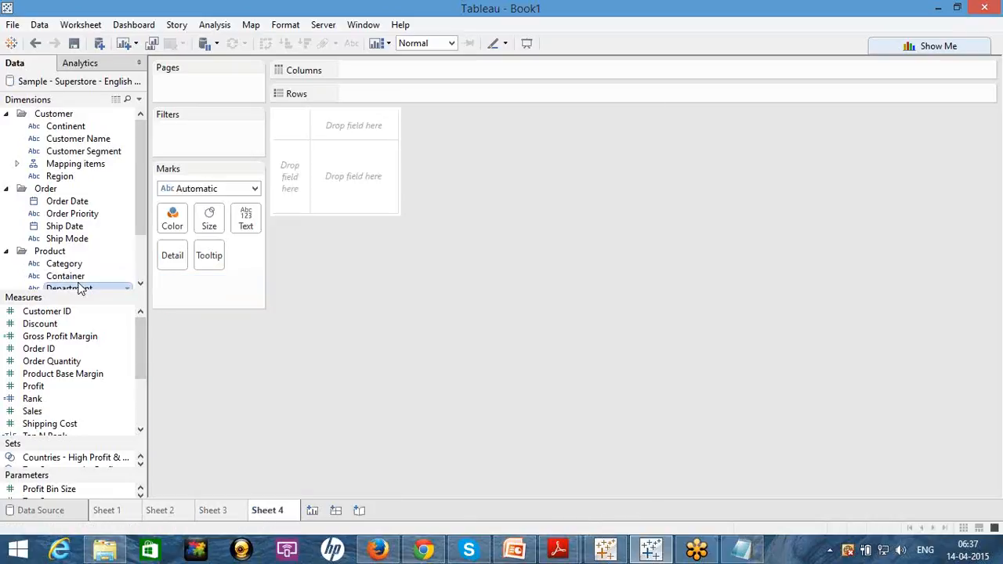
pyautogui.moveTo(82, 288); pyautogui.dragTo(172, 219)
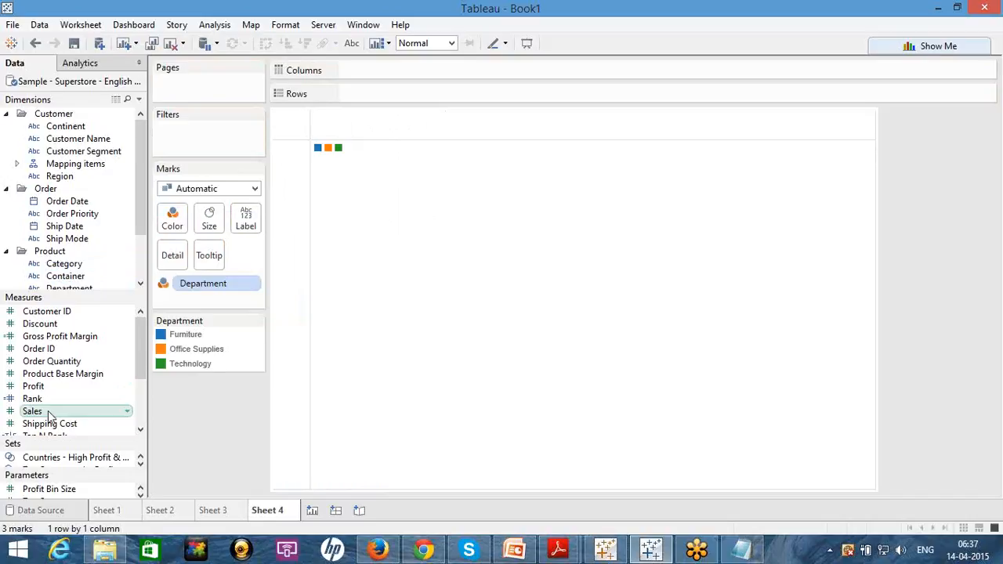
pyautogui.moveTo(49, 415); pyautogui.dragTo(209, 220)
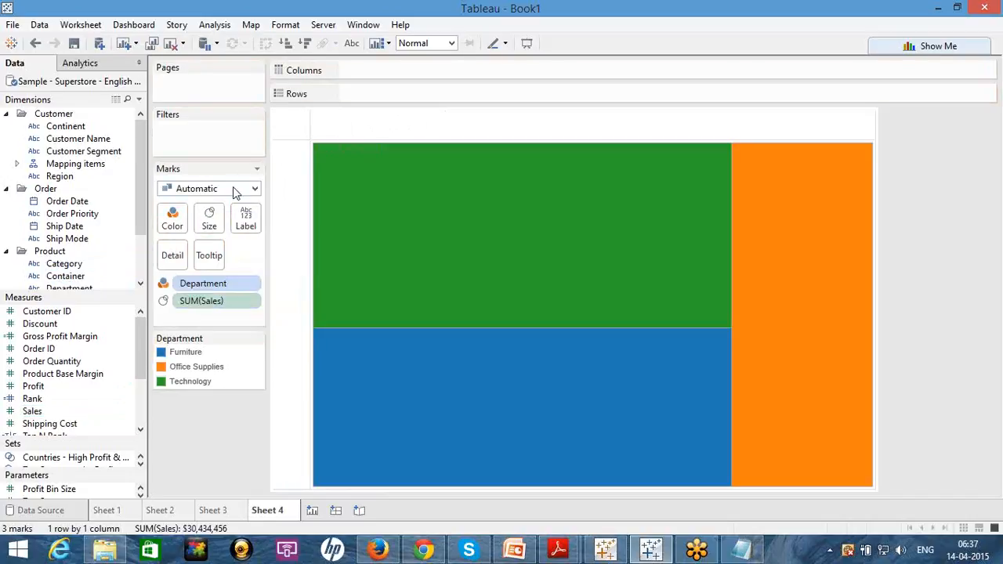
# - Change the Department marks to Circle and disaggregate the Sales measure
pyautogui.click(233, 188)
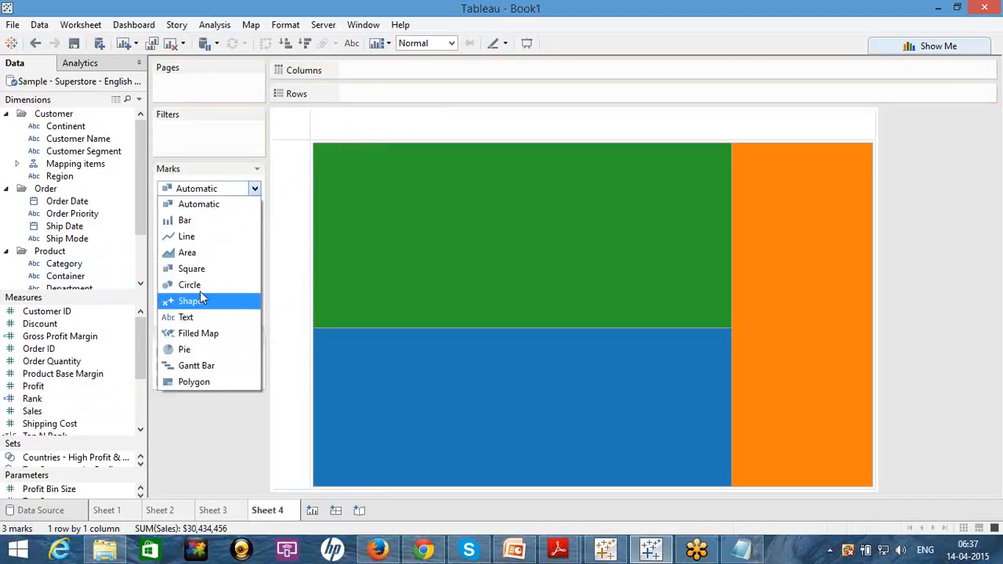
pyautogui.click(197, 286)
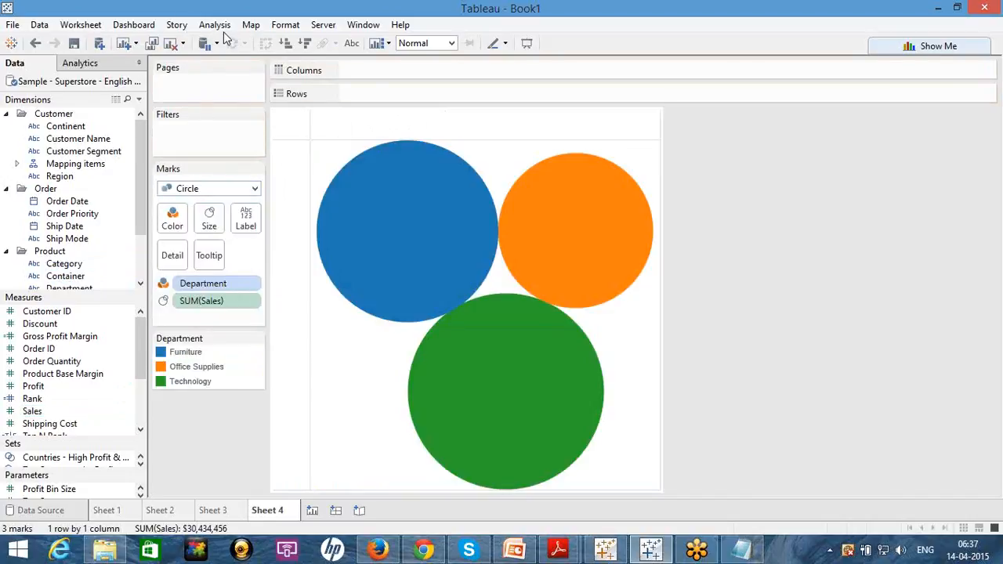
pyautogui.click(215, 24)
pyautogui.click(214, 24)
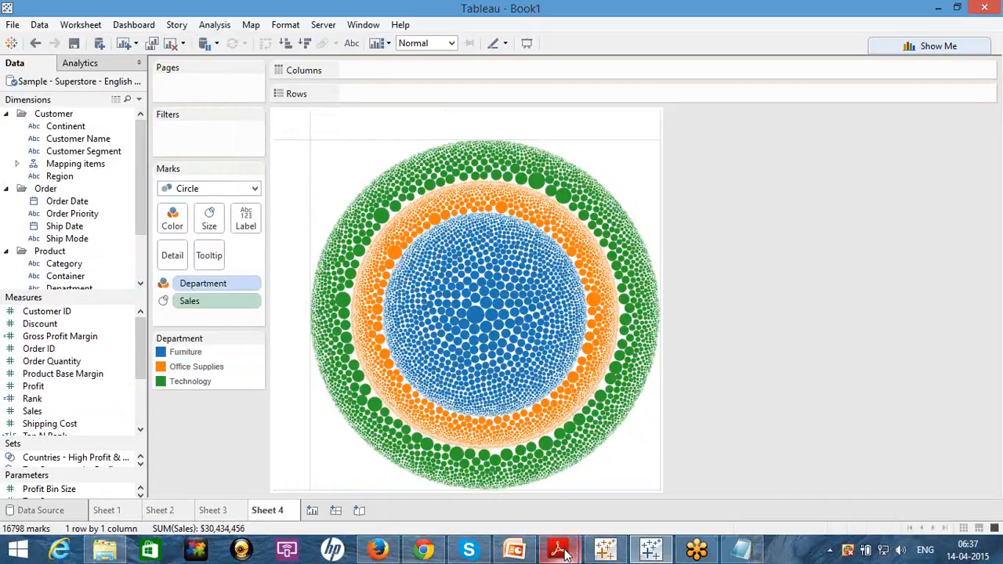
# - Switch to Tableau Course Content.pdf in Adobe Reader and go to the course topics table on page 3
pyautogui.moveTo(560, 552)
pyautogui.click(625, 463)
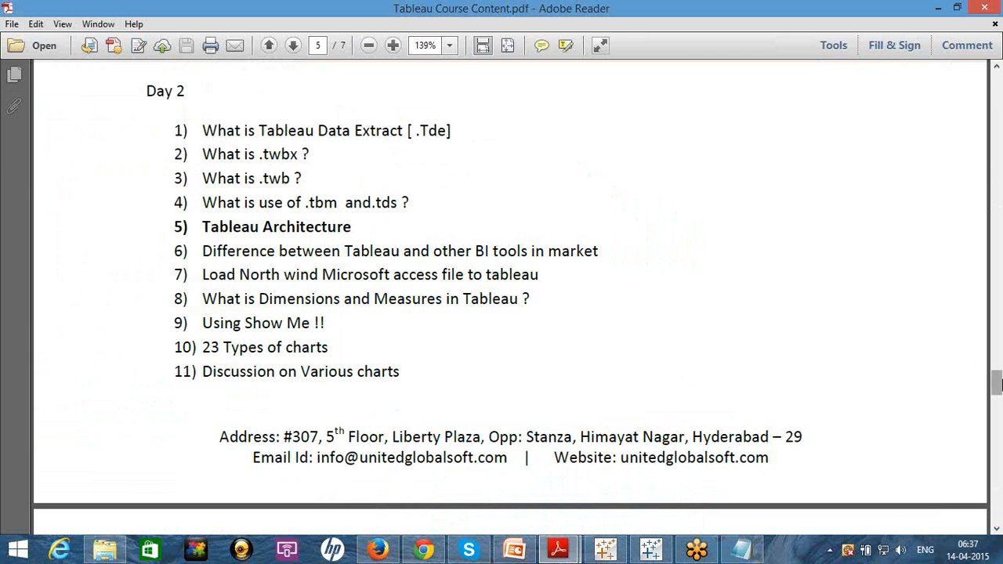
pyautogui.moveTo(999, 384); pyautogui.dragTo(998, 239)
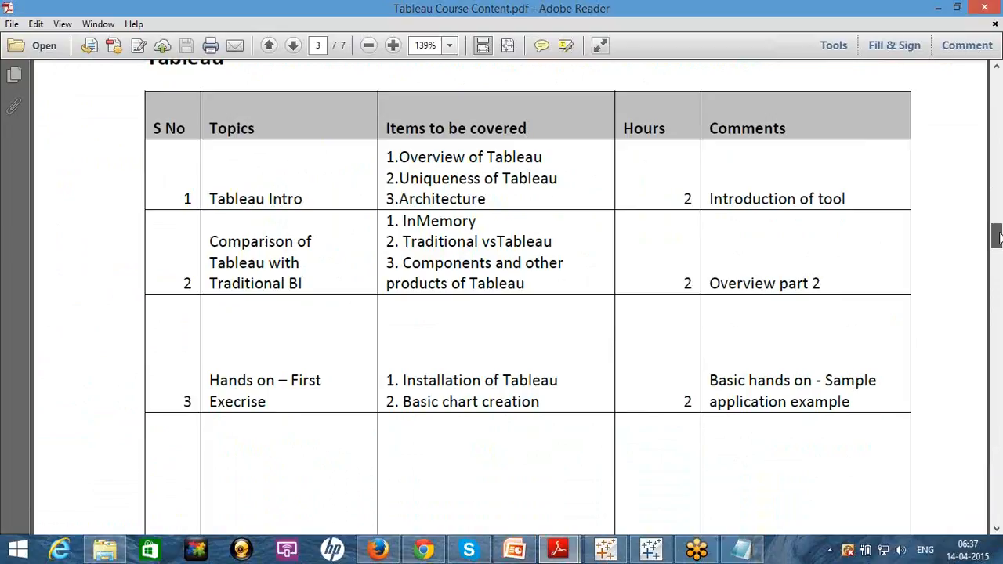